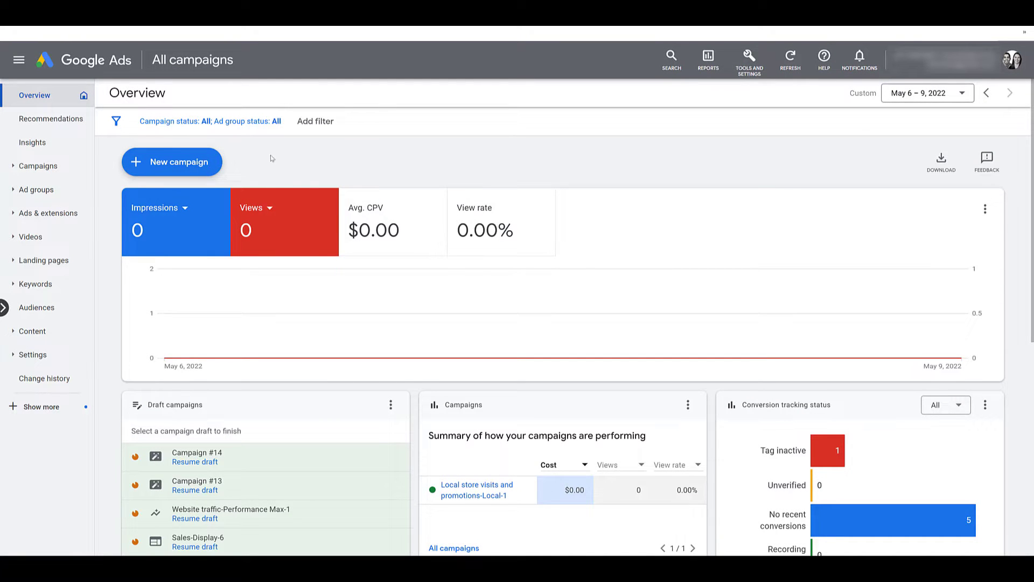
- Start a new campaign and pick the Brand awareness and reach objective card
{"action": "left_click", "coordinate": [182, 172]}
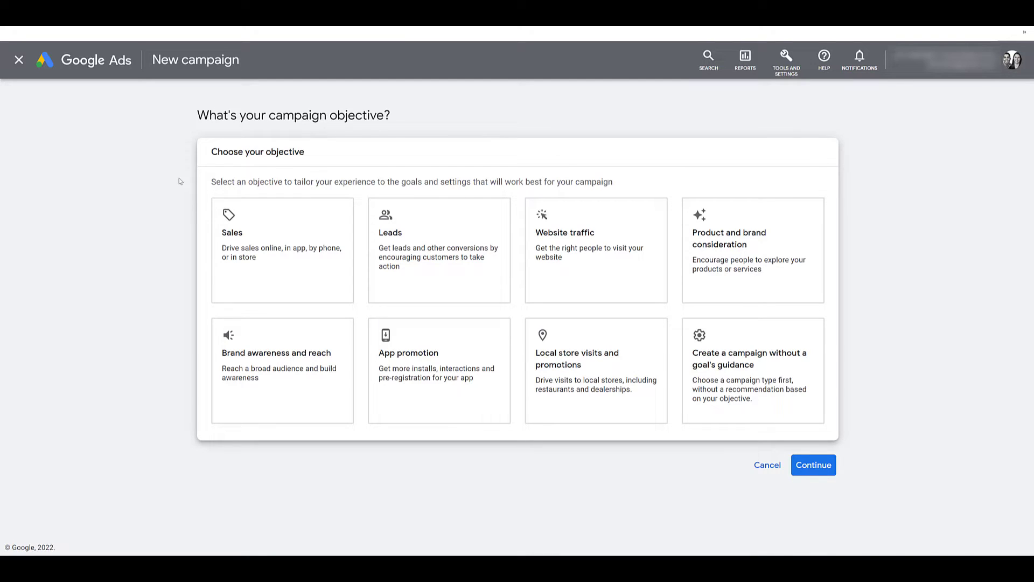
{"action": "left_click", "coordinate": [305, 396]}
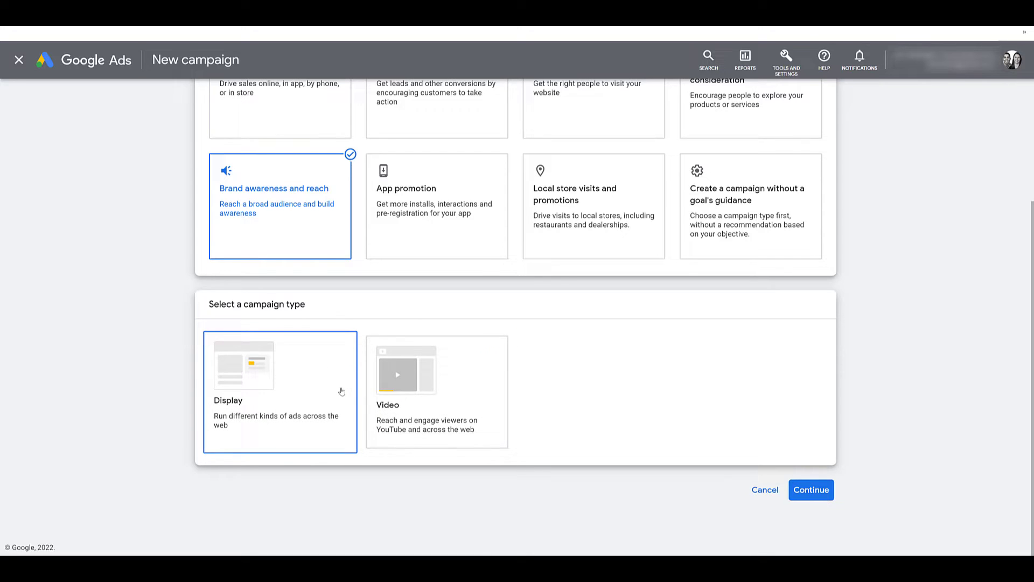
- Choose the Video campaign type with Video reach, aiming for non-skippable in-stream ads
{"action": "left_click", "coordinate": [461, 384]}
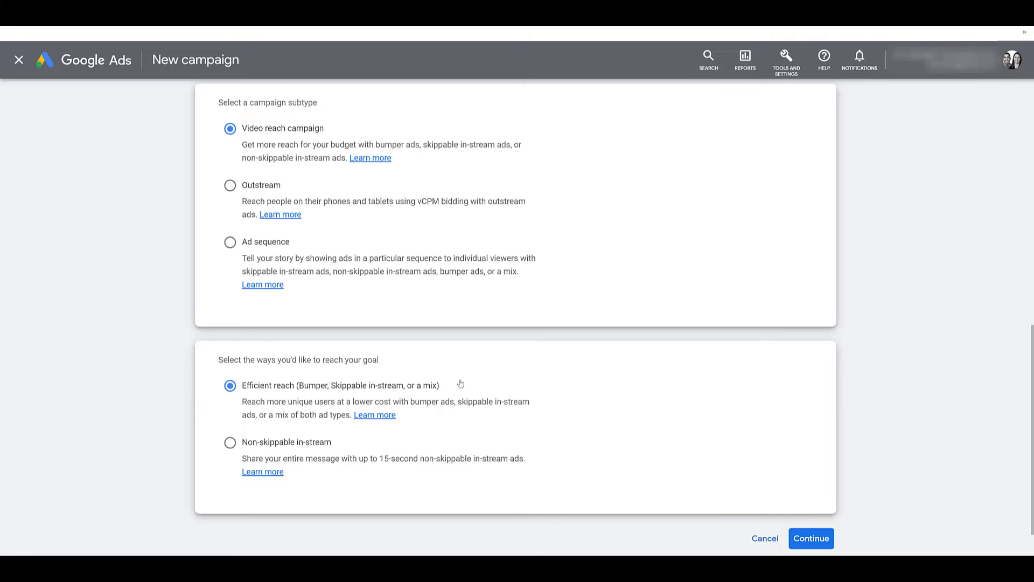
{"action": "left_click", "coordinate": [312, 446]}
- Switch to Efficient reach, continue to settings, expand Bid strategy and enter a $100.00 total budget
{"action": "left_click", "coordinate": [281, 391]}
{"action": "left_click", "coordinate": [814, 541]}
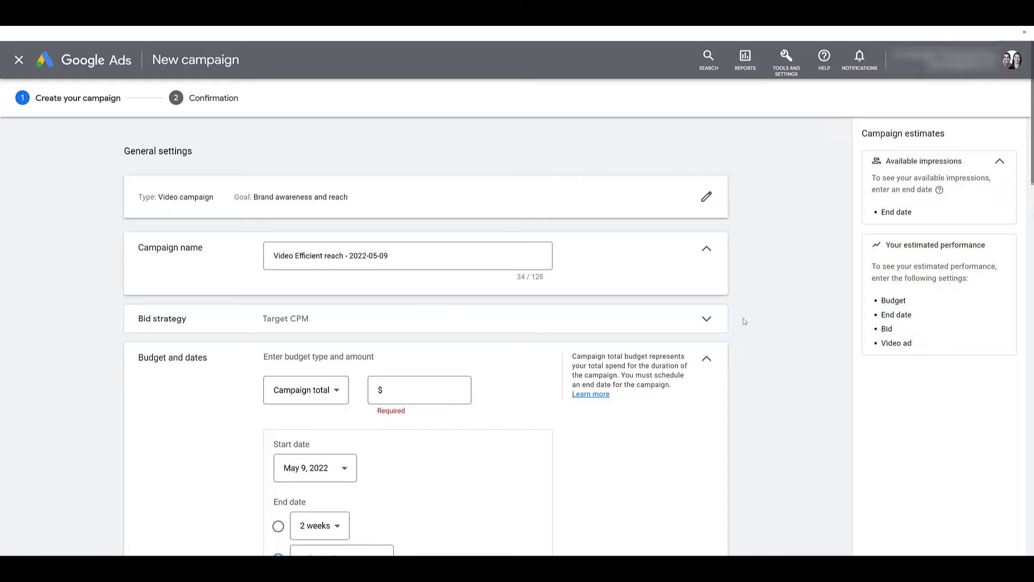
{"action": "left_click", "coordinate": [707, 319]}
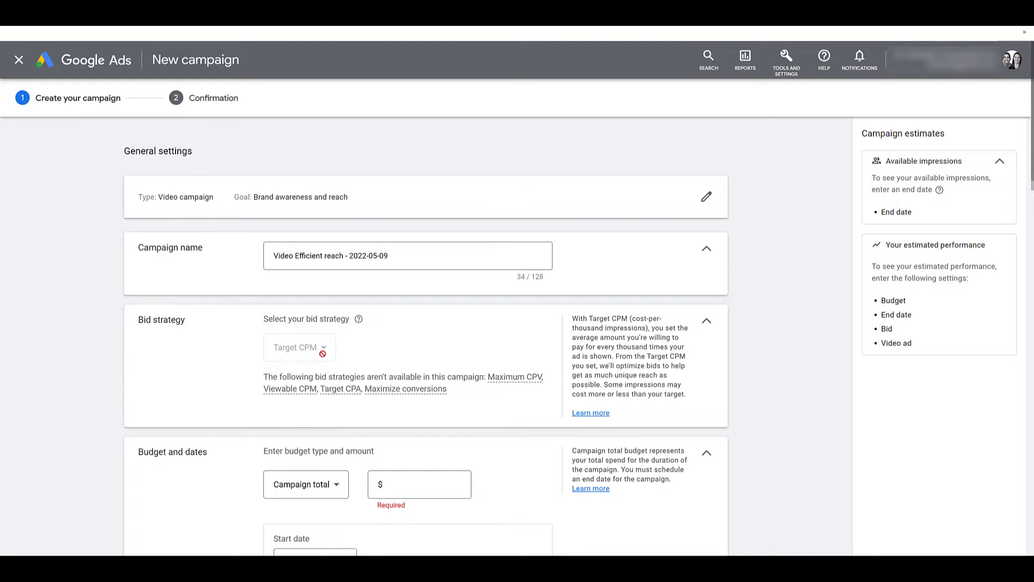
{"action": "scroll", "coordinate": [335, 340], "scroll_direction": "down", "scroll_amount": 4}
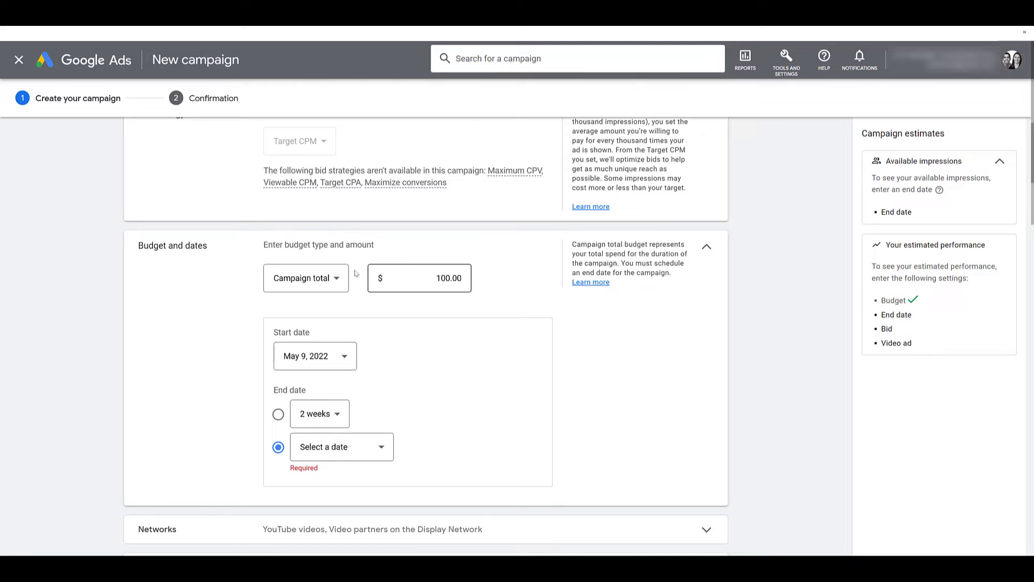
- Change the $100.00 budget type to Daily and expand the Networks section
{"action": "left_click", "coordinate": [331, 283]}
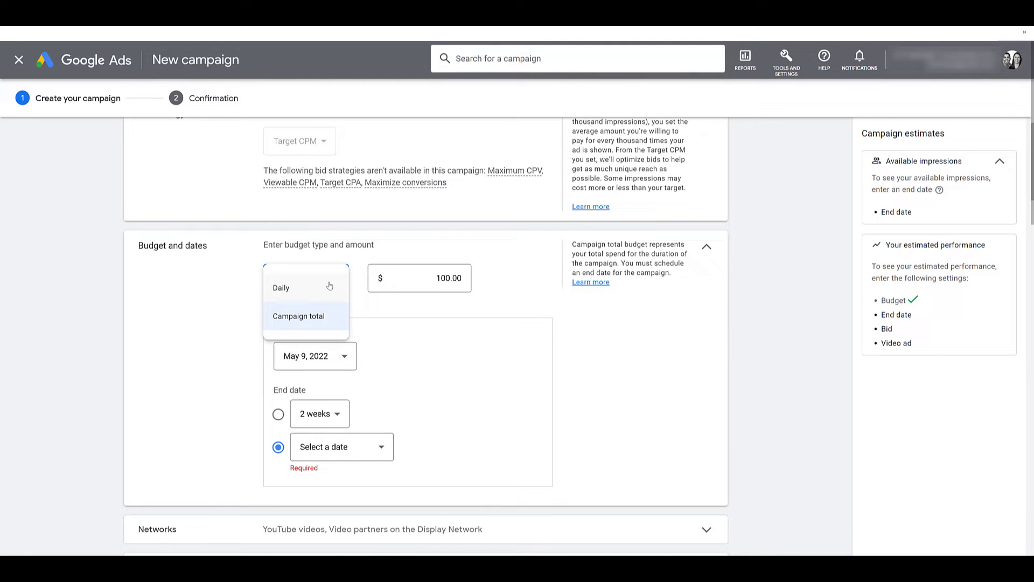
{"action": "left_click", "coordinate": [329, 287]}
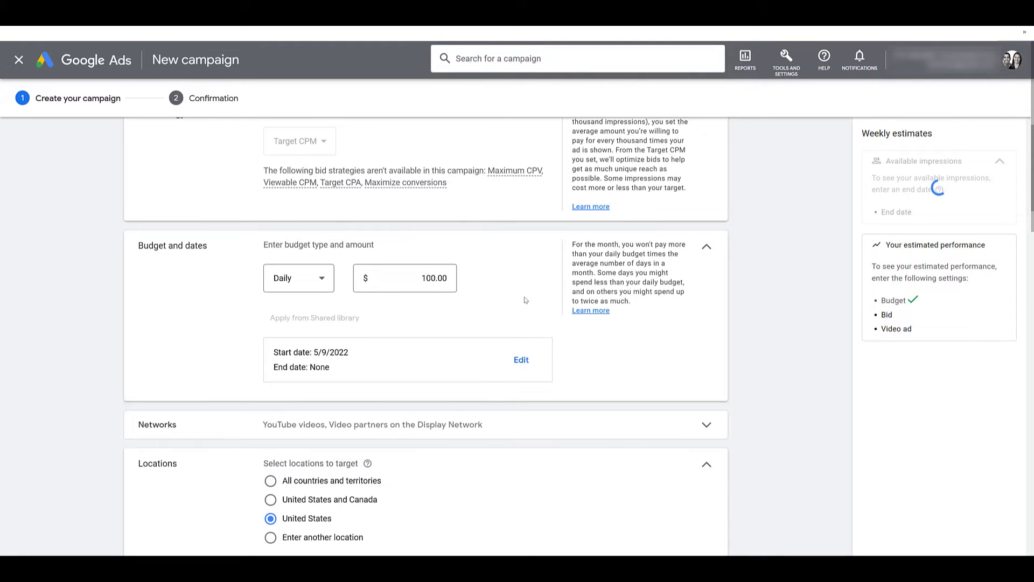
{"action": "left_click", "coordinate": [669, 429]}
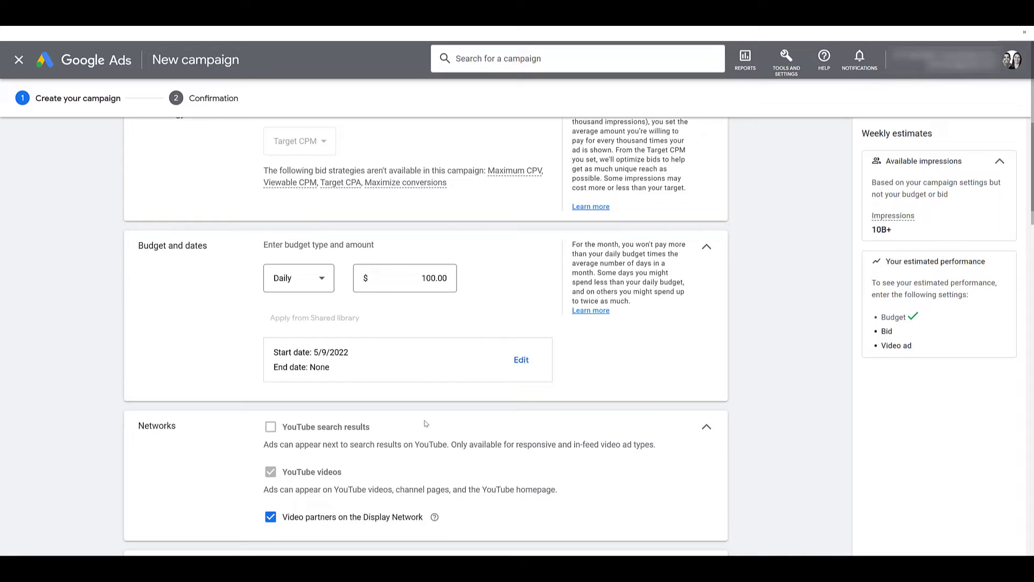
- Uncheck Video partners on the Display Network, dropping estimated impressions to 6.3B
{"action": "left_click", "coordinate": [360, 521]}
{"action": "scroll", "coordinate": [488, 509], "scroll_direction": "down", "scroll_amount": 5}
{"action": "scroll", "coordinate": [528, 458], "scroll_direction": "down", "scroll_amount": 2}
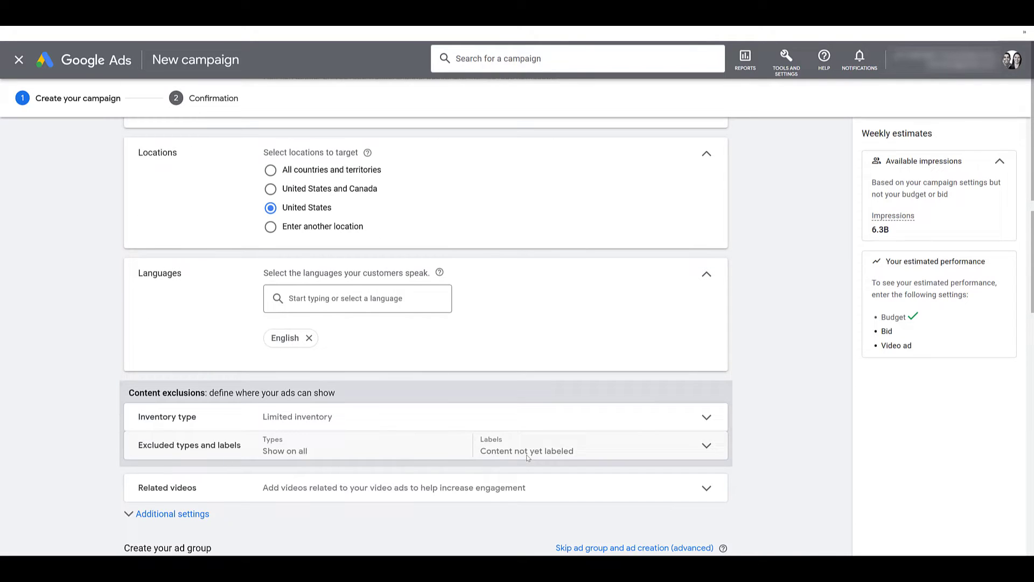
{"action": "scroll", "coordinate": [528, 457], "scroll_direction": "down", "scroll_amount": 2}
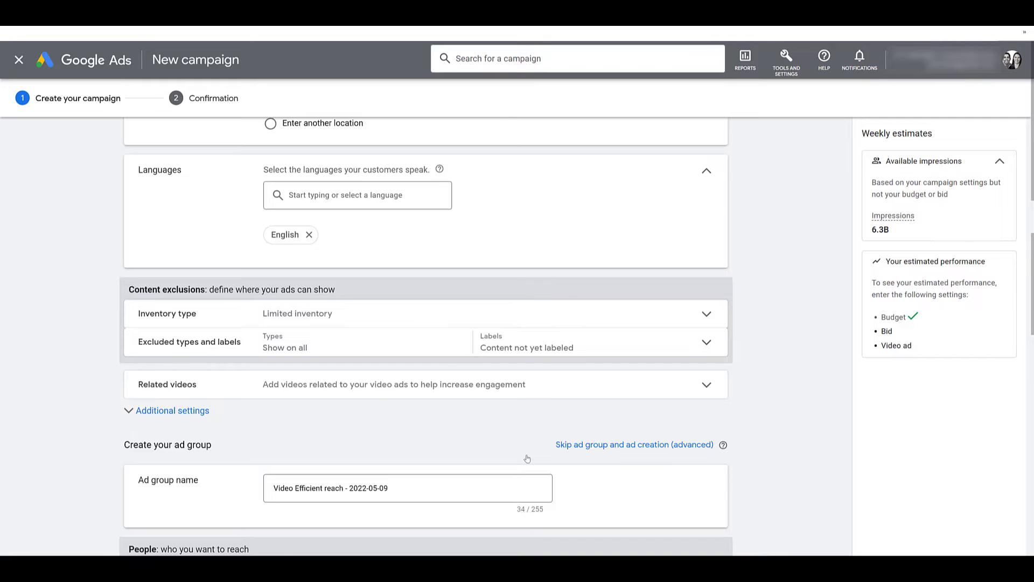
{"action": "scroll", "coordinate": [527, 458], "scroll_direction": "down", "scroll_amount": 2}
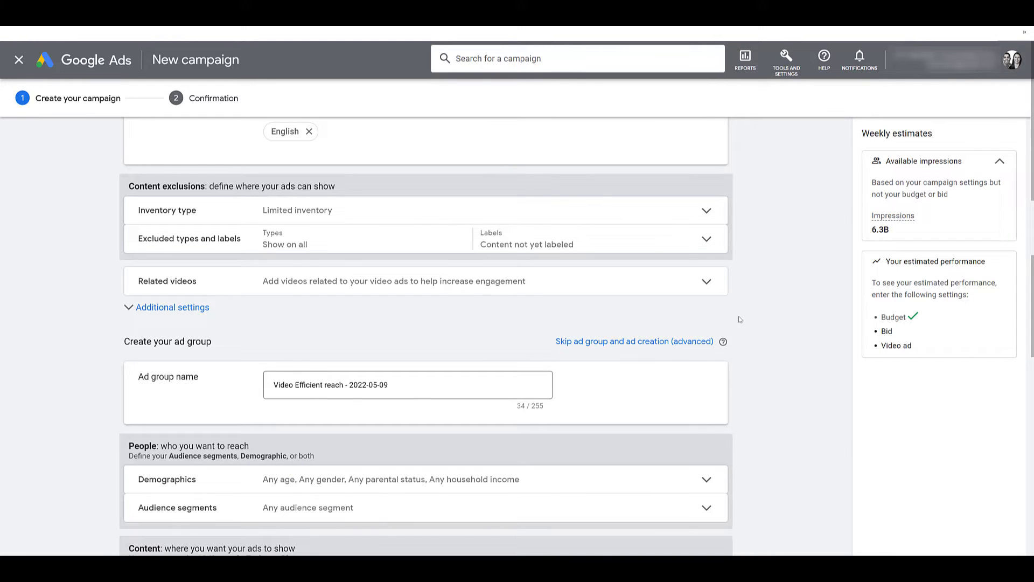
- Expand Related videos and bring up the dialog asking for 2 to 5 related YouTube videos
{"action": "left_click", "coordinate": [712, 284]}
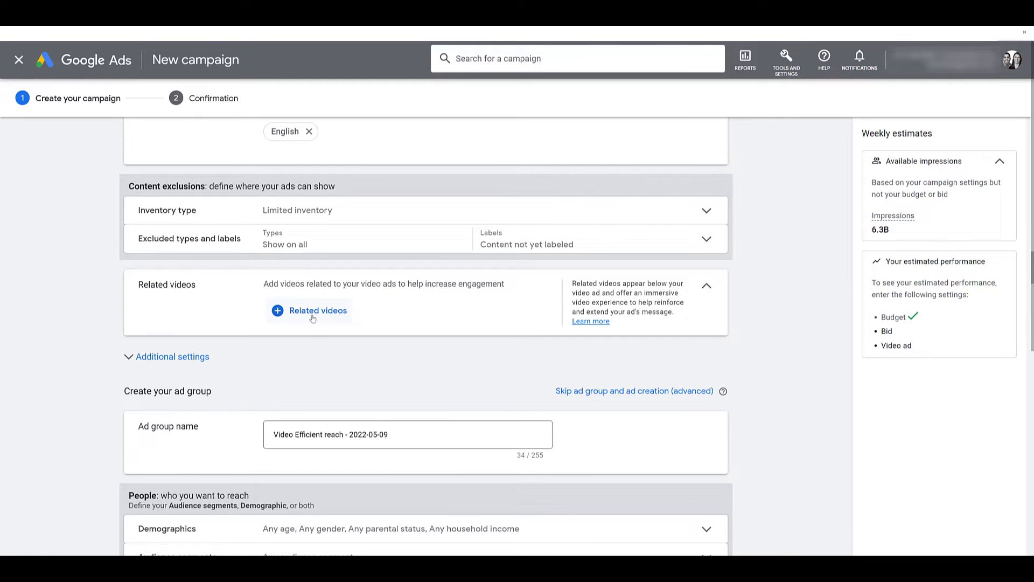
{"action": "left_click", "coordinate": [312, 311]}
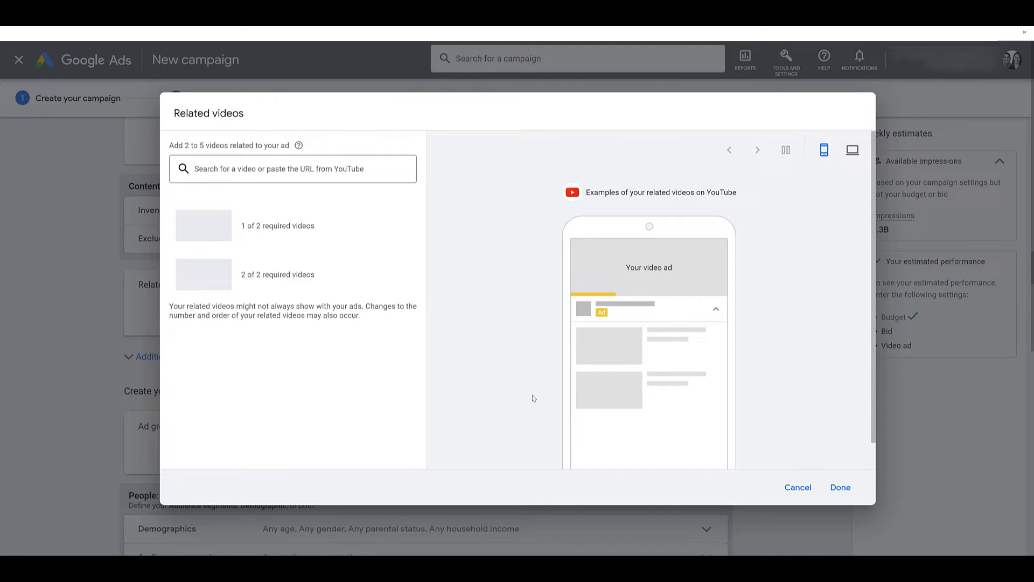
- Close Related videos without adding any, then review Additional settings' frequency capping, both caps off
{"action": "left_click", "coordinate": [840, 488]}
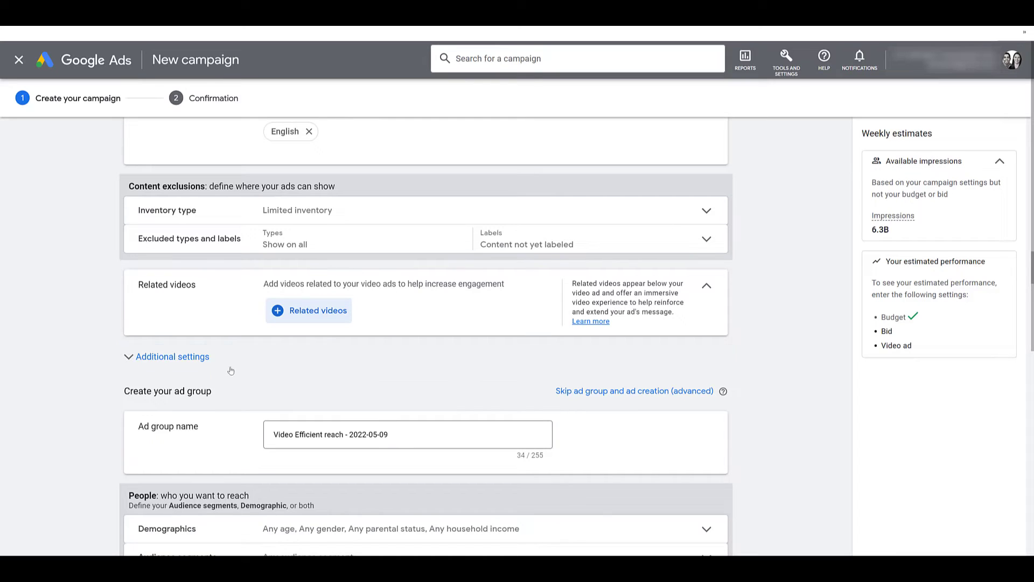
{"action": "left_click", "coordinate": [161, 358]}
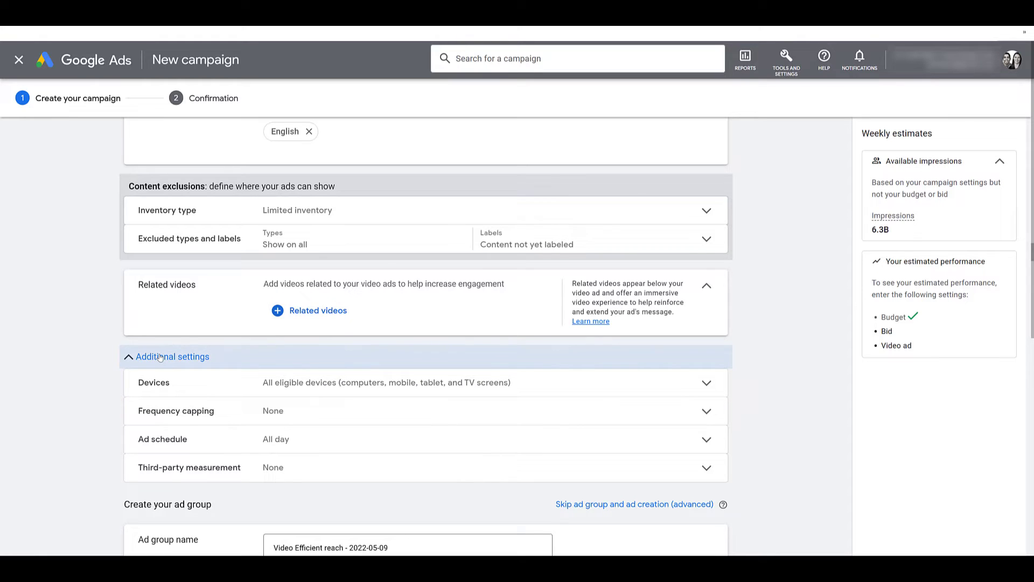
{"action": "left_click", "coordinate": [306, 414]}
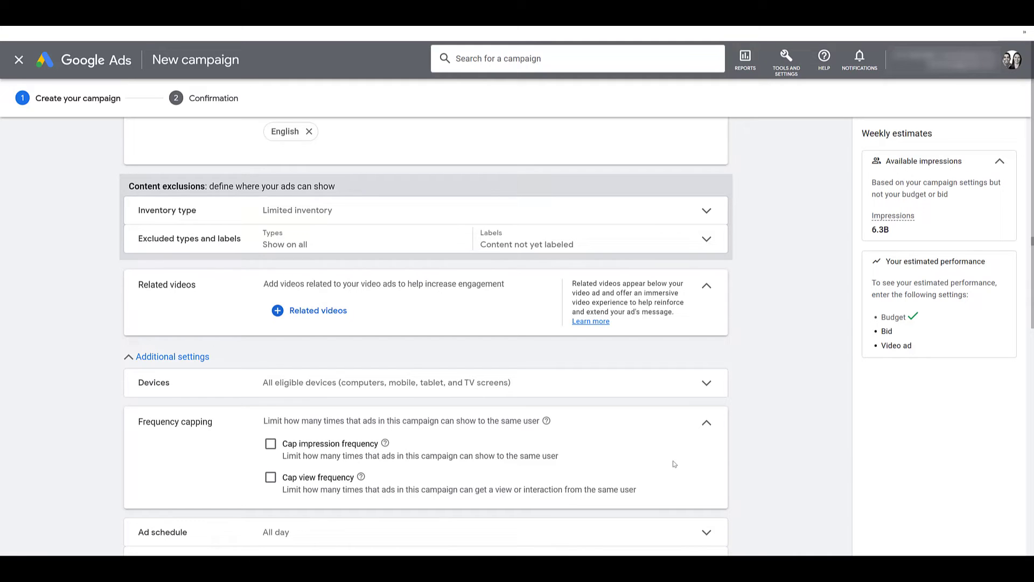
{"action": "scroll", "coordinate": [749, 445], "scroll_direction": "down", "scroll_amount": 4}
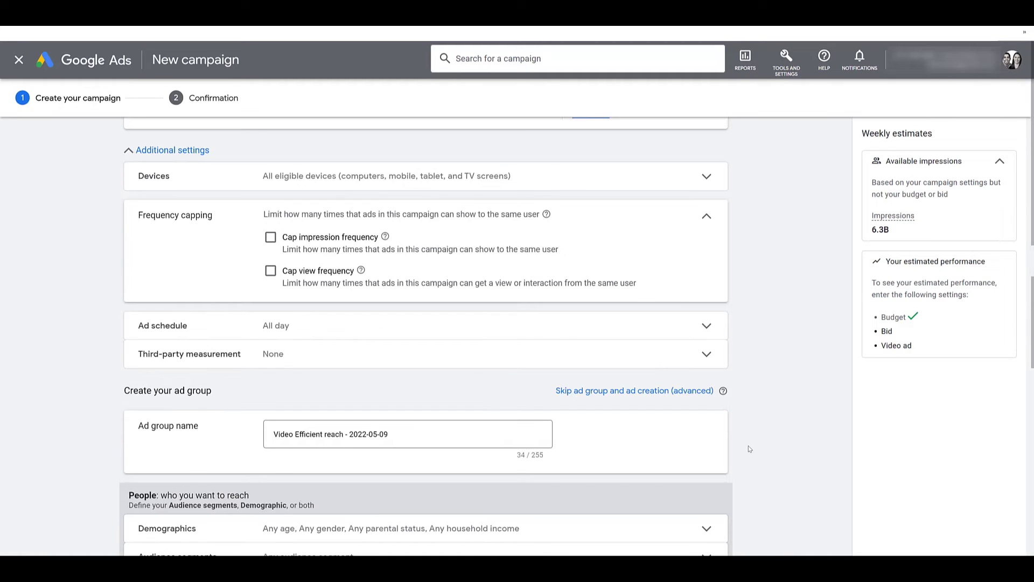
{"action": "scroll", "coordinate": [748, 445], "scroll_direction": "down", "scroll_amount": 4}
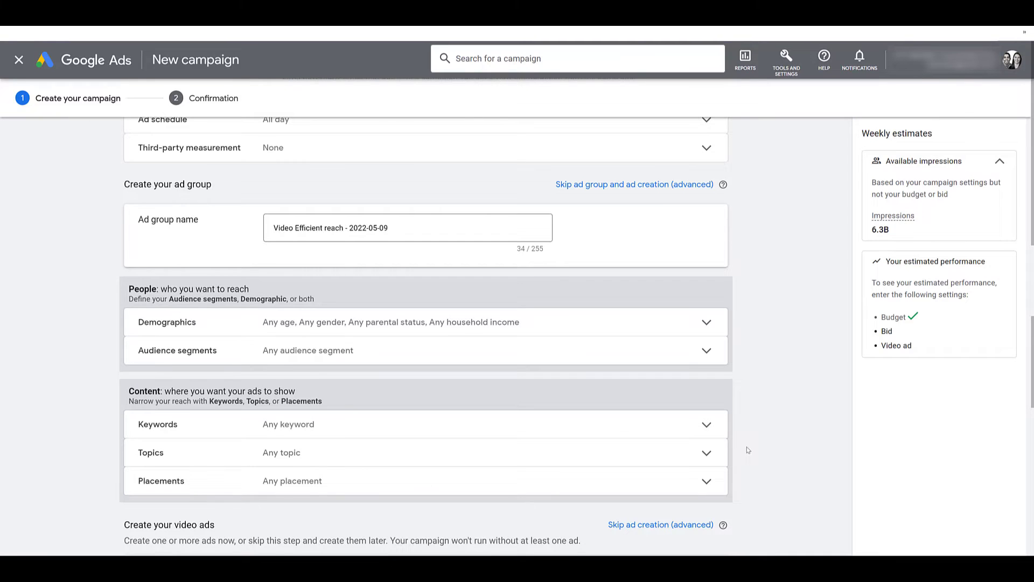
{"action": "scroll", "coordinate": [747, 449], "scroll_direction": "down", "scroll_amount": 4}
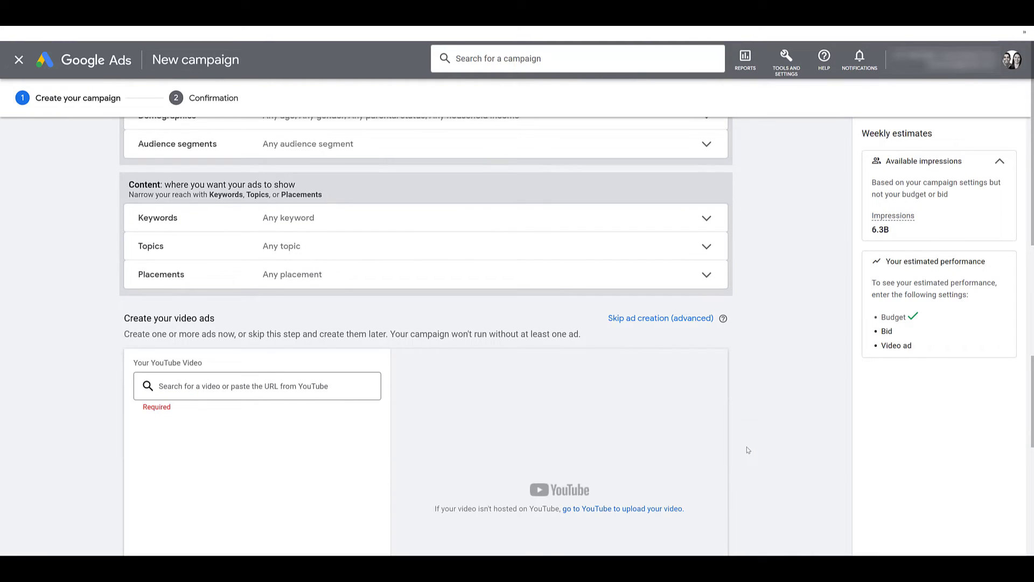
{"action": "scroll", "coordinate": [747, 449], "scroll_direction": "down", "scroll_amount": 2}
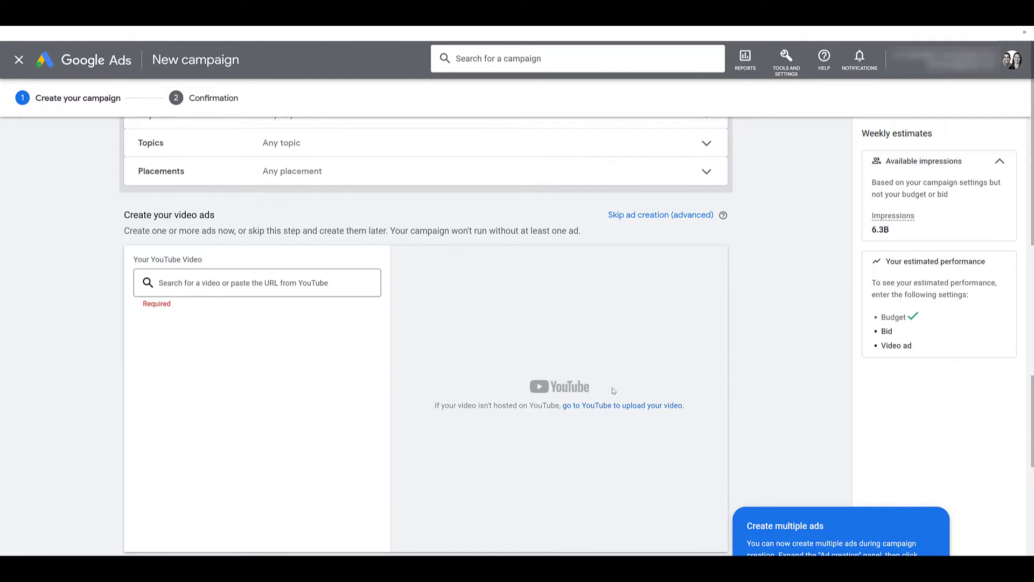
{"action": "left_click", "coordinate": [254, 283]}
{"action": "key", "text": "ctrl+v"}
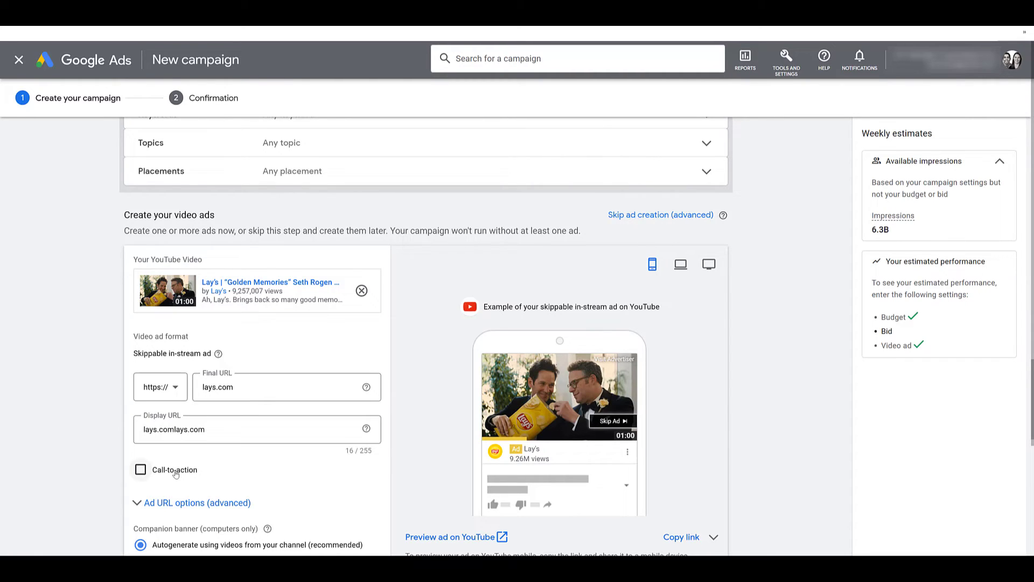
- Add a call-to-action to the Lay's skippable in-stream ad
{"action": "left_click", "coordinate": [141, 470]}
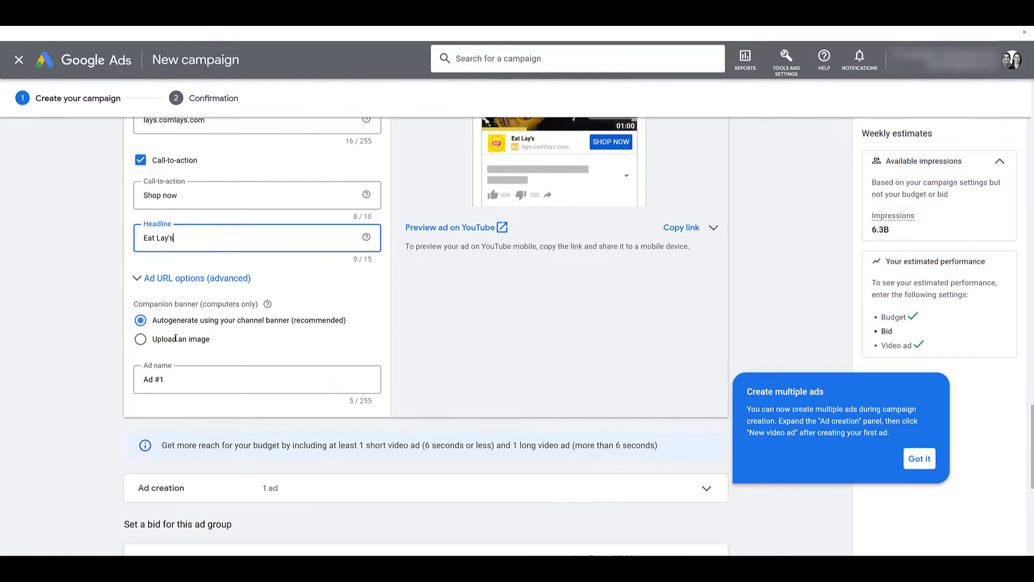
{"action": "scroll", "coordinate": [175, 339], "scroll_direction": "down", "scroll_amount": 4}
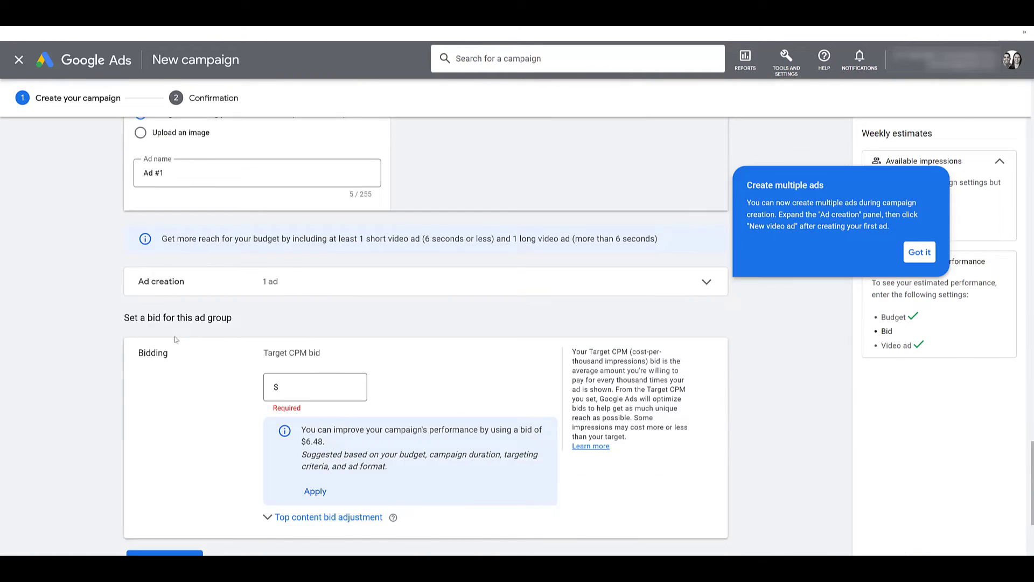
{"action": "scroll", "coordinate": [237, 325], "scroll_direction": "up", "scroll_amount": 2}
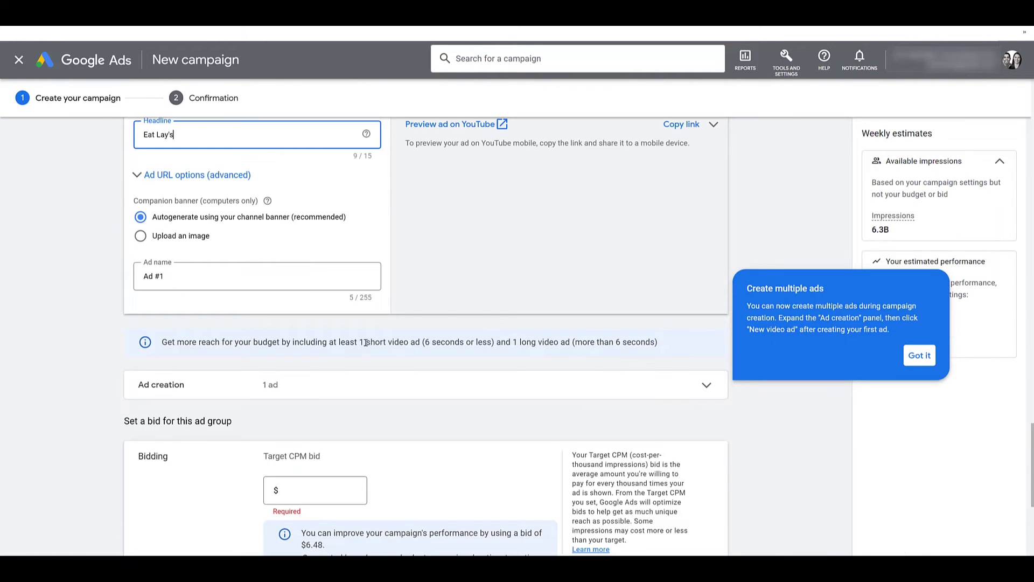
- Create Ad #2 as a bumper ad with the Playmates TMNT video and preview it on desktop
{"action": "left_click", "coordinate": [706, 386]}
{"action": "scroll", "coordinate": [652, 398], "scroll_direction": "down", "scroll_amount": 4}
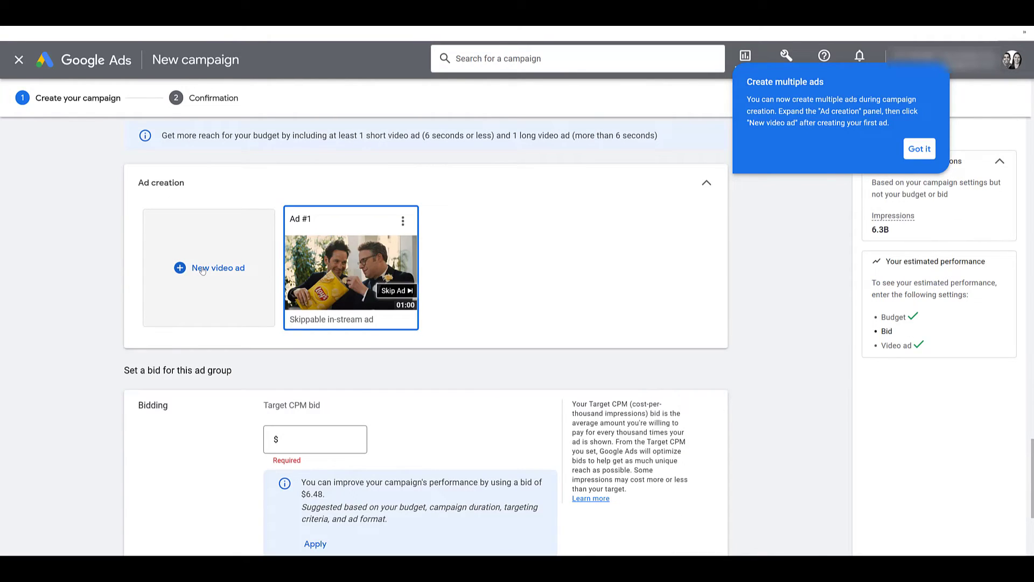
{"action": "left_click", "coordinate": [202, 270]}
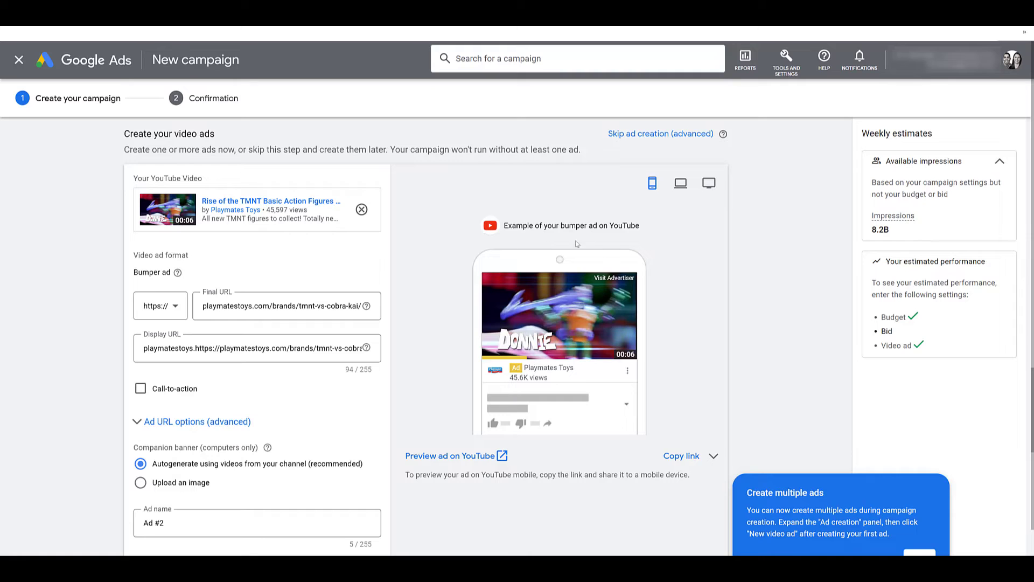
{"action": "left_click", "coordinate": [680, 183]}
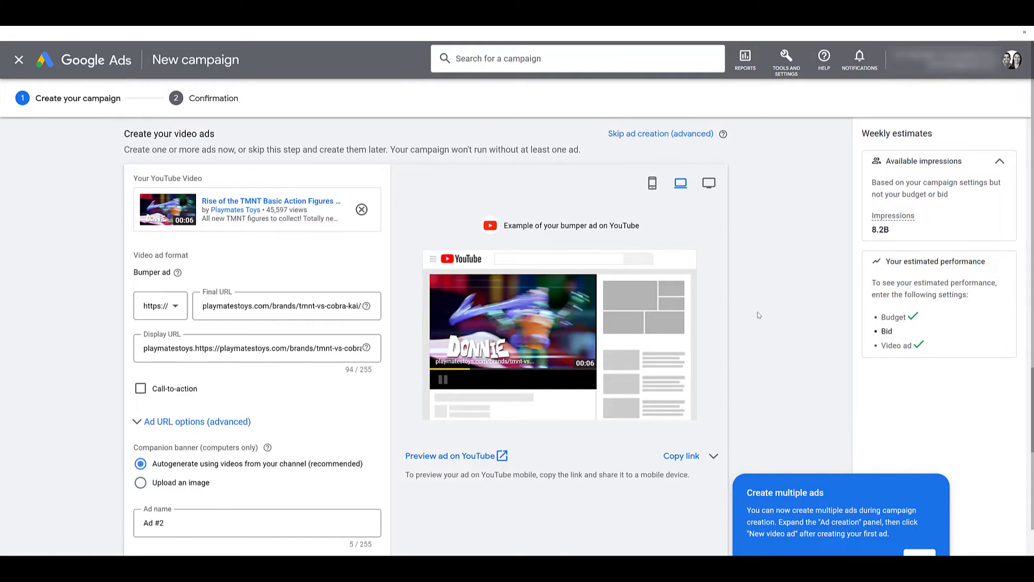
{"action": "scroll", "coordinate": [641, 330], "scroll_direction": "down", "scroll_amount": 5}
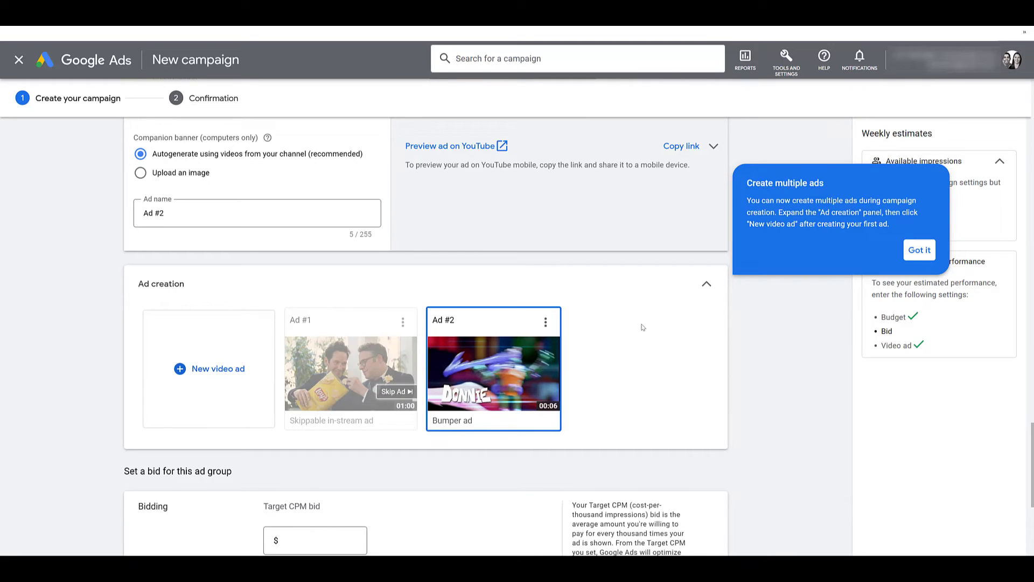
- Give the ad group a $5.00 target CPM bid and create the campaign
{"action": "scroll", "coordinate": [641, 327], "scroll_direction": "down", "scroll_amount": 3}
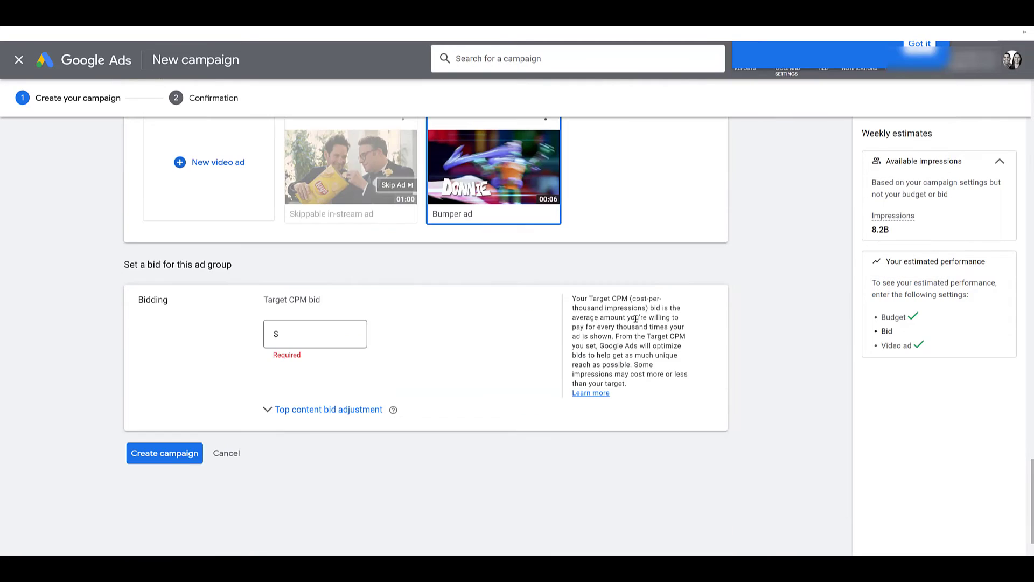
{"action": "left_click", "coordinate": [336, 335]}
{"action": "type", "text": "5.00"}
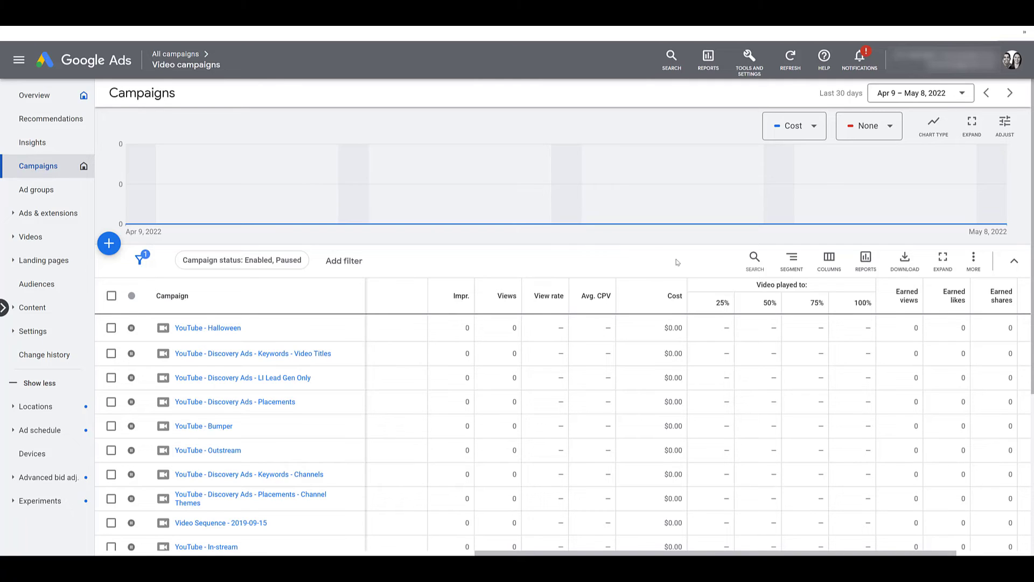
- Switch the campaigns table to the Reach metrics column set, showing Unique users and Frequency distribution
{"action": "left_click", "coordinate": [835, 271]}
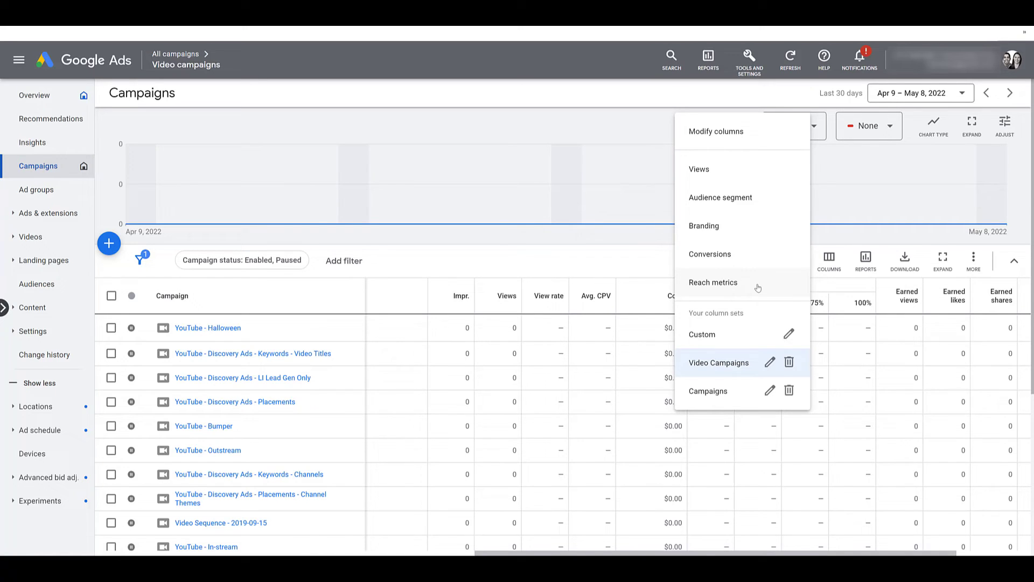
{"action": "left_click", "coordinate": [758, 287]}
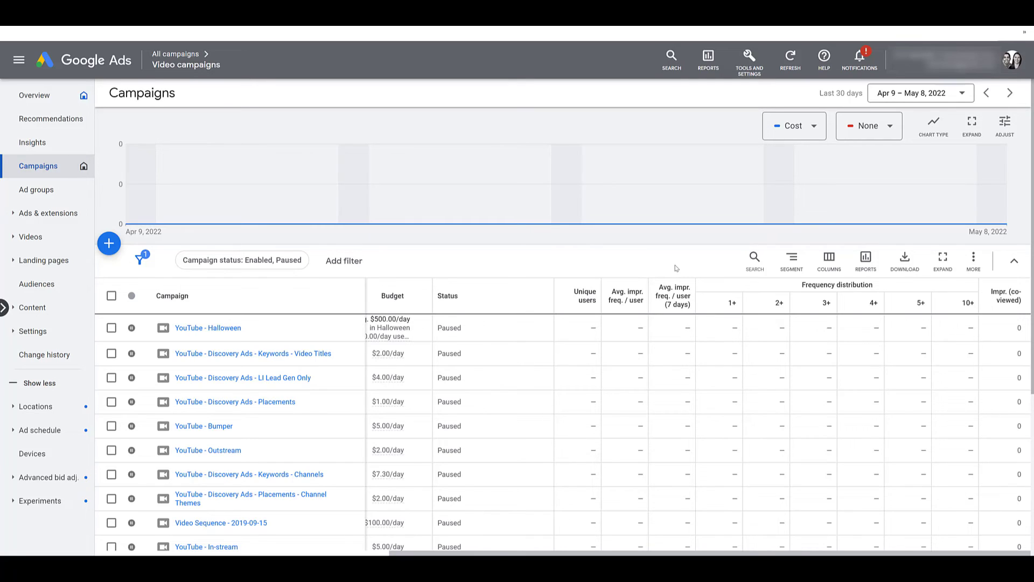
{"action": "left_click", "coordinate": [828, 260]}
- Review the Reach metrics options in Modify columns and cancel without changes
{"action": "left_click", "coordinate": [741, 134]}
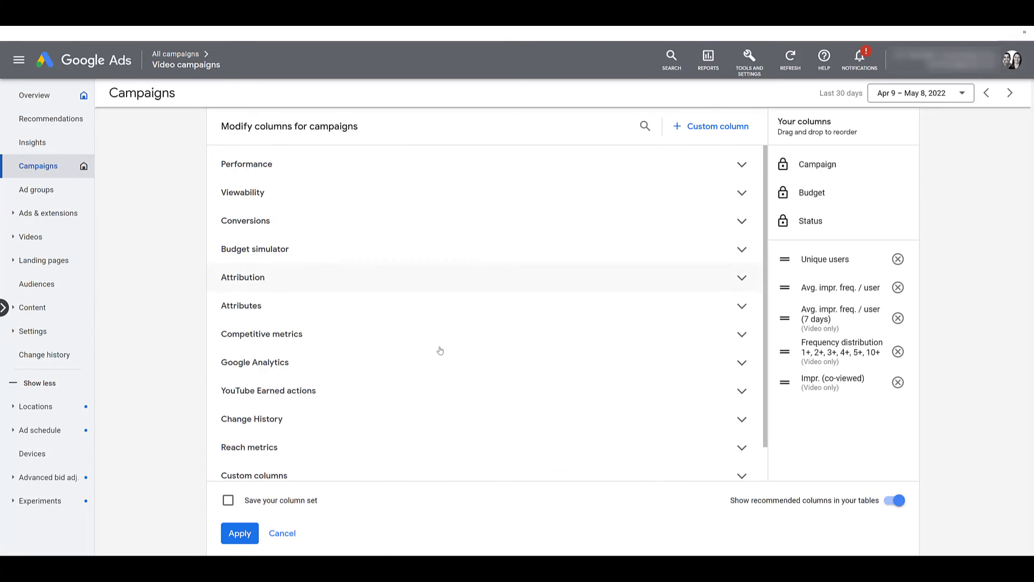
{"action": "left_click", "coordinate": [423, 455]}
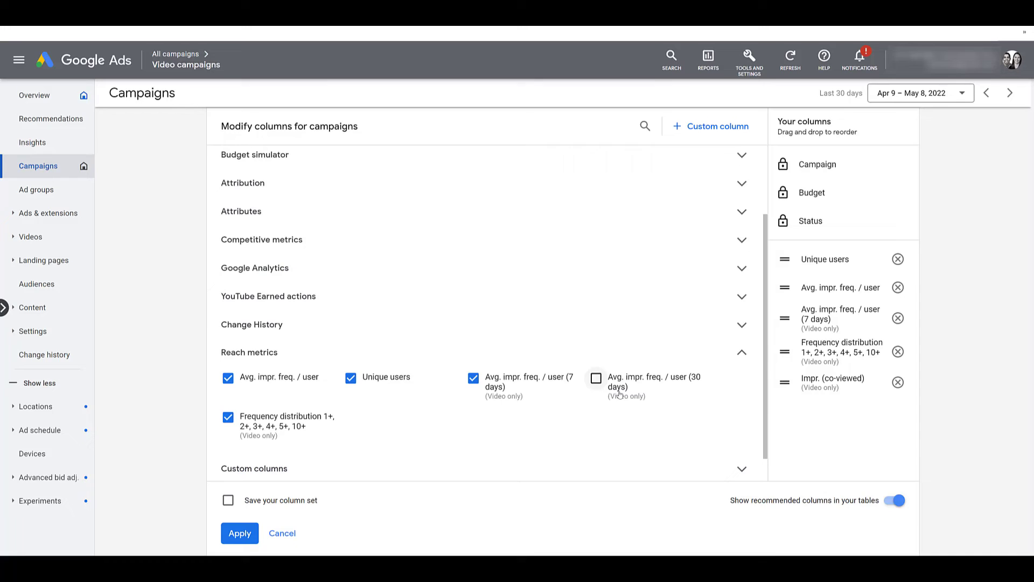
{"action": "mouse_move", "coordinate": [625, 399]}
{"action": "left_click", "coordinate": [288, 537]}
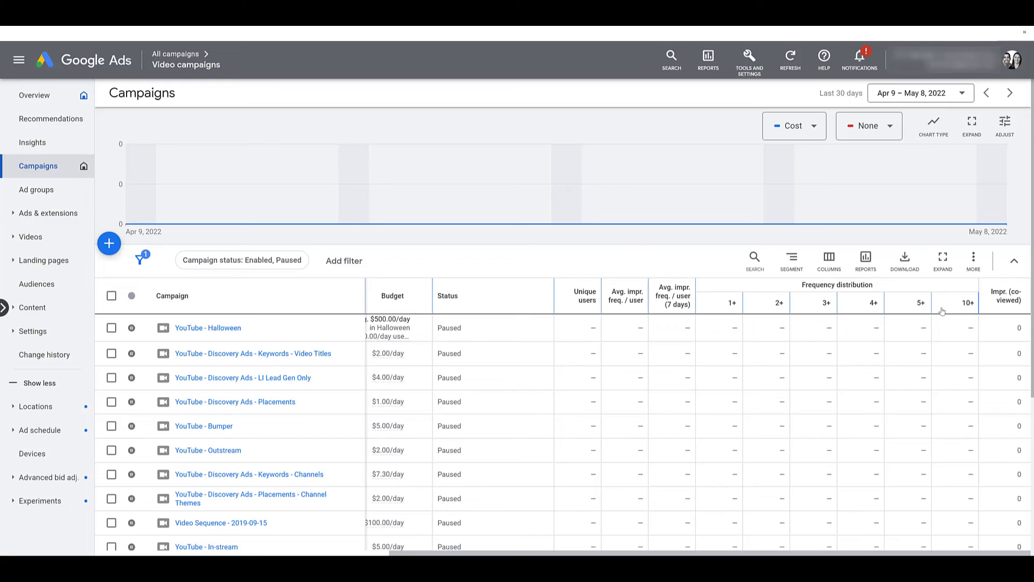
- Under Performance in Modify columns, tick Video played to, Avg. watch time / impr. and Avg. CPM
{"action": "left_click", "coordinate": [835, 263]}
{"action": "left_click", "coordinate": [768, 134]}
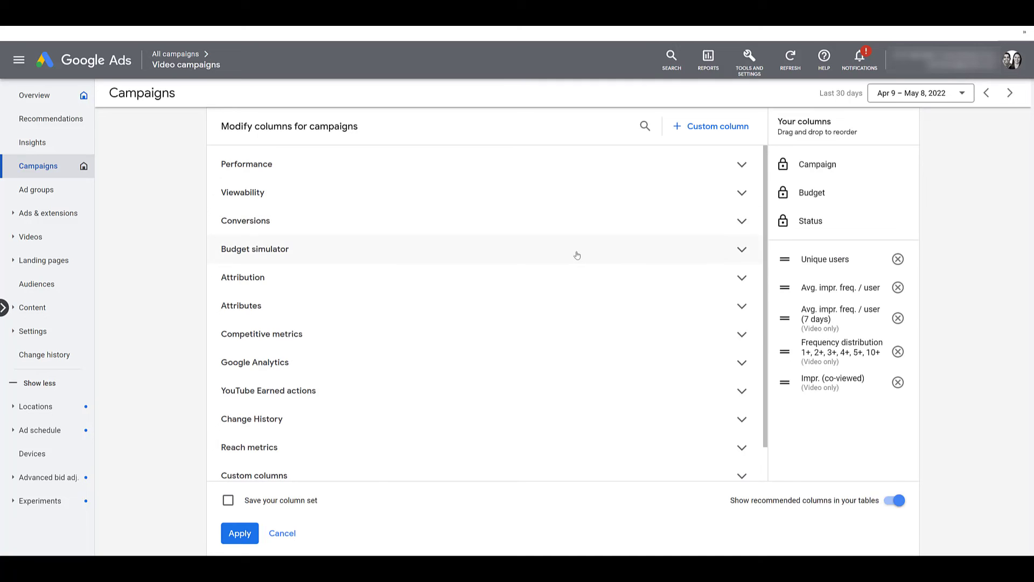
{"action": "left_click", "coordinate": [511, 164]}
{"action": "mouse_move", "coordinate": [521, 304]}
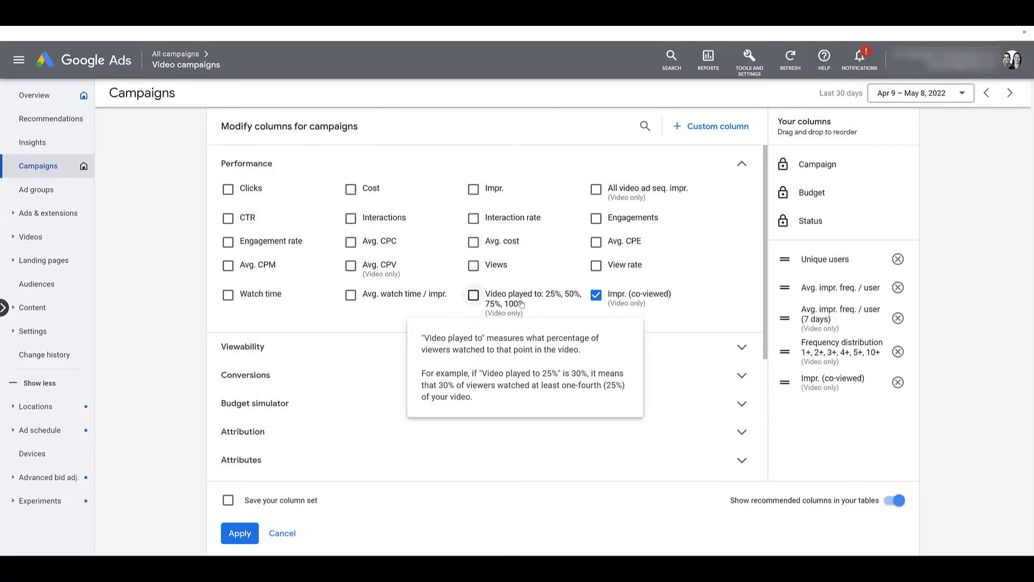
{"action": "left_click", "coordinate": [522, 304]}
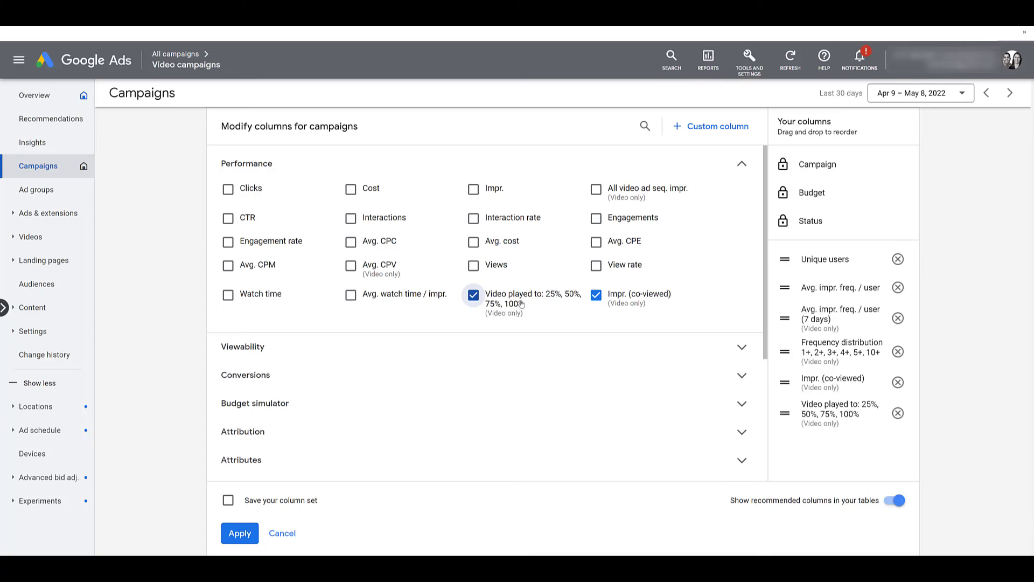
{"action": "left_click", "coordinate": [410, 300]}
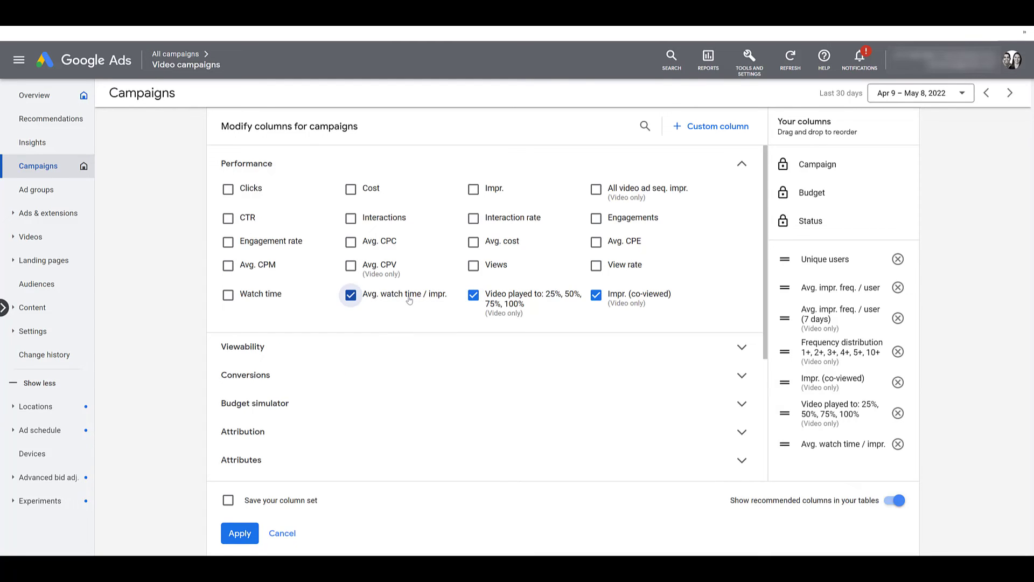
{"action": "left_click", "coordinate": [228, 265]}
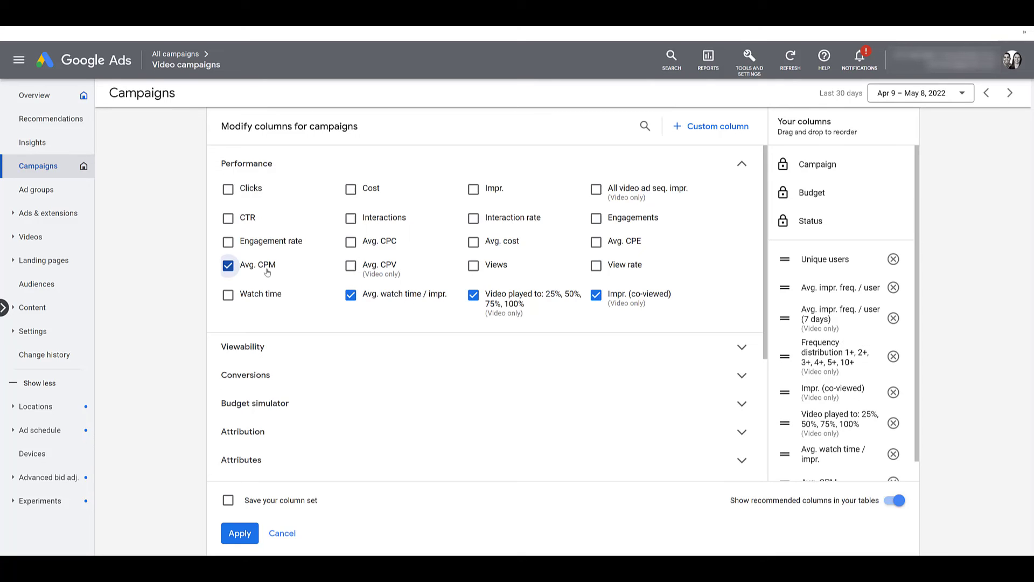
{"action": "scroll", "coordinate": [817, 323], "scroll_direction": "down", "scroll_amount": 1}
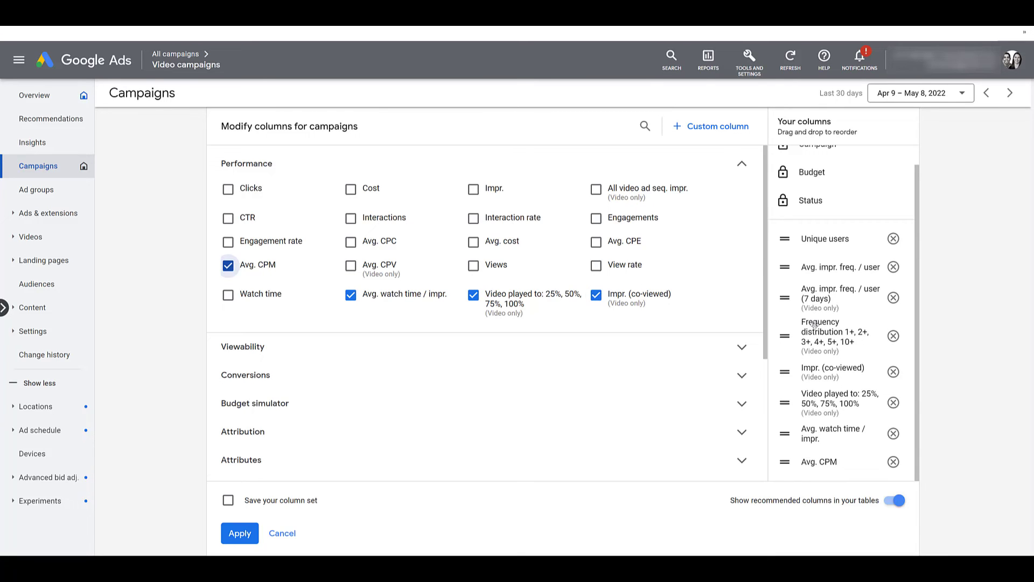
{"action": "scroll", "coordinate": [605, 330], "scroll_direction": "down", "scroll_amount": 3}
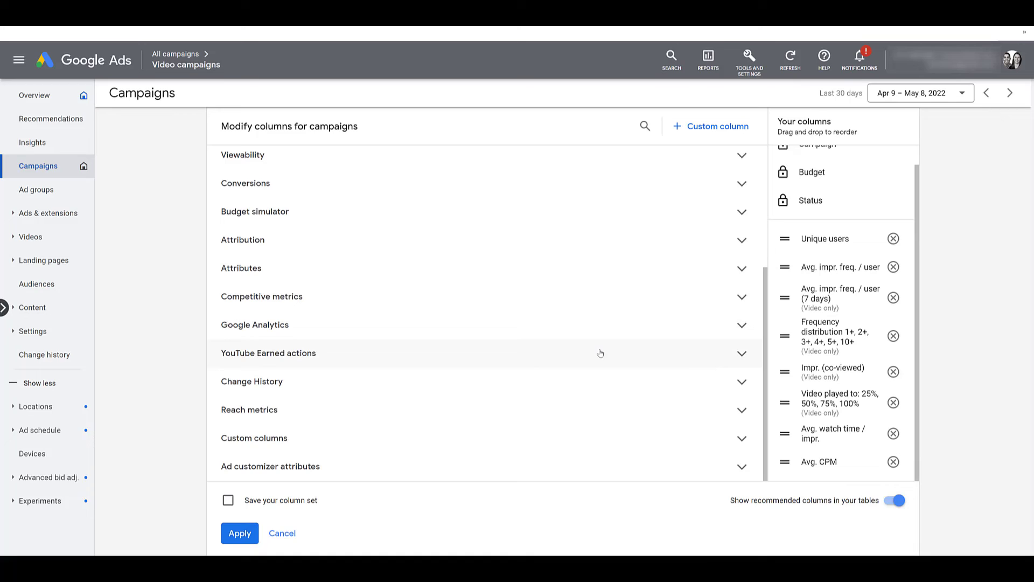
- Tick View-through conv. and Cross-device conv. among the Conversions columns, after expanding YouTube Earned actions
{"action": "left_click", "coordinate": [598, 354]}
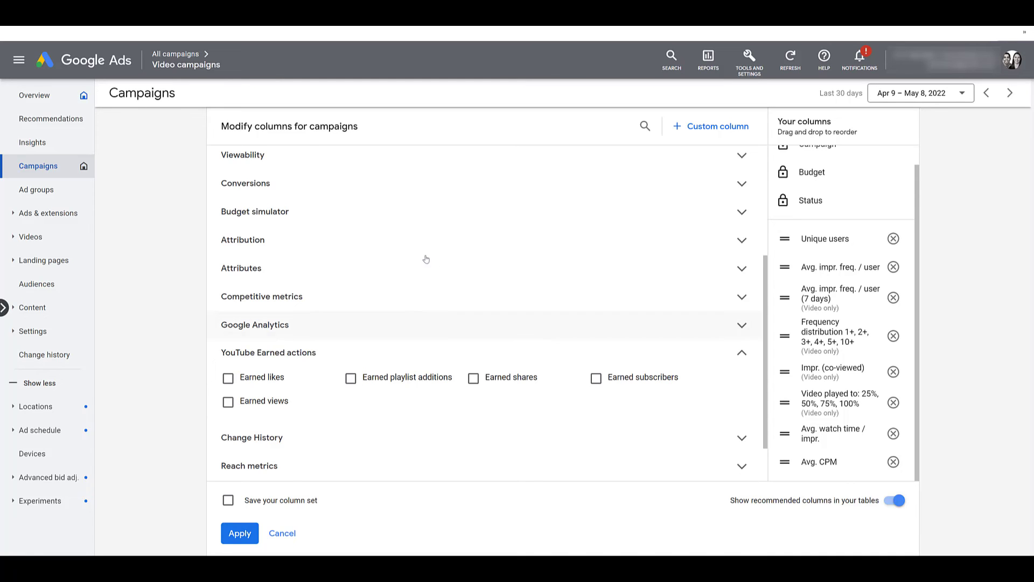
{"action": "left_click", "coordinate": [418, 194]}
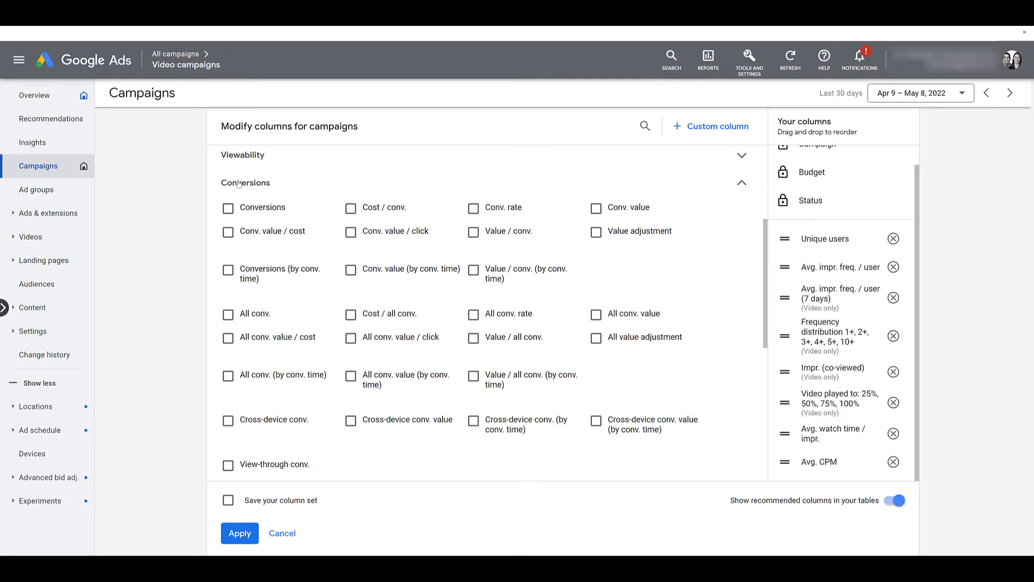
{"action": "scroll", "coordinate": [307, 173], "scroll_direction": "down", "scroll_amount": 2}
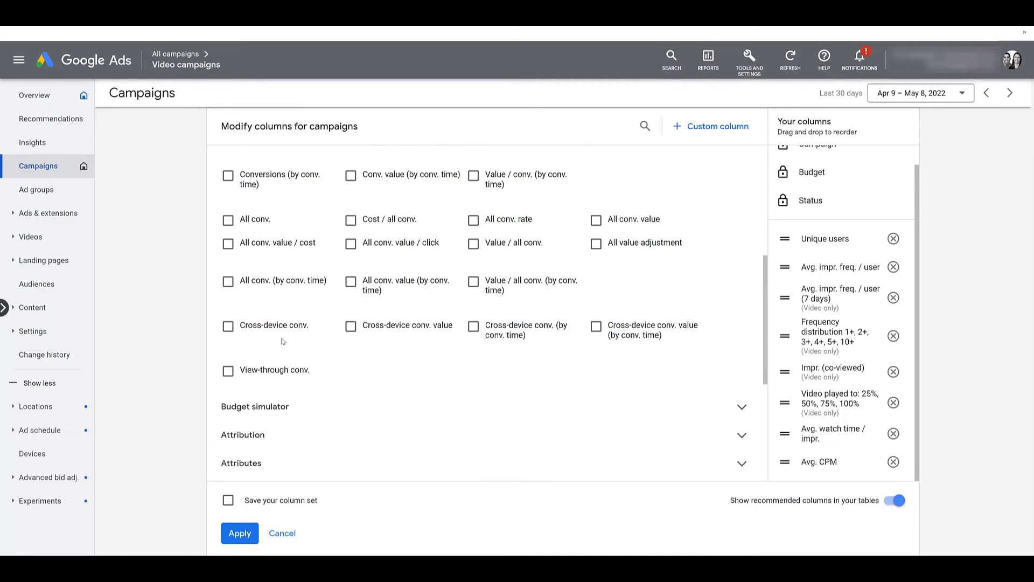
{"action": "left_click", "coordinate": [279, 375]}
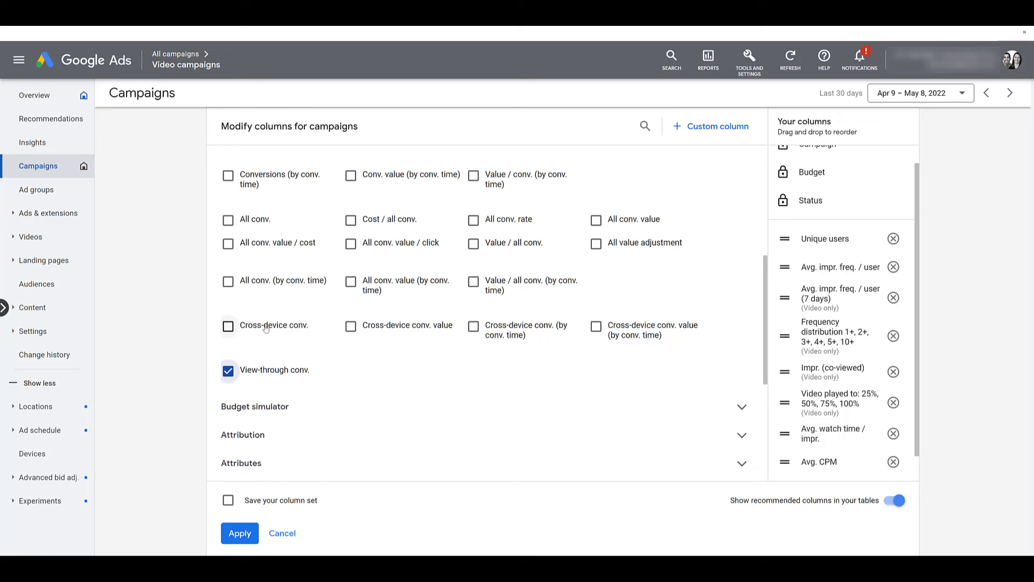
{"action": "mouse_move", "coordinate": [264, 330]}
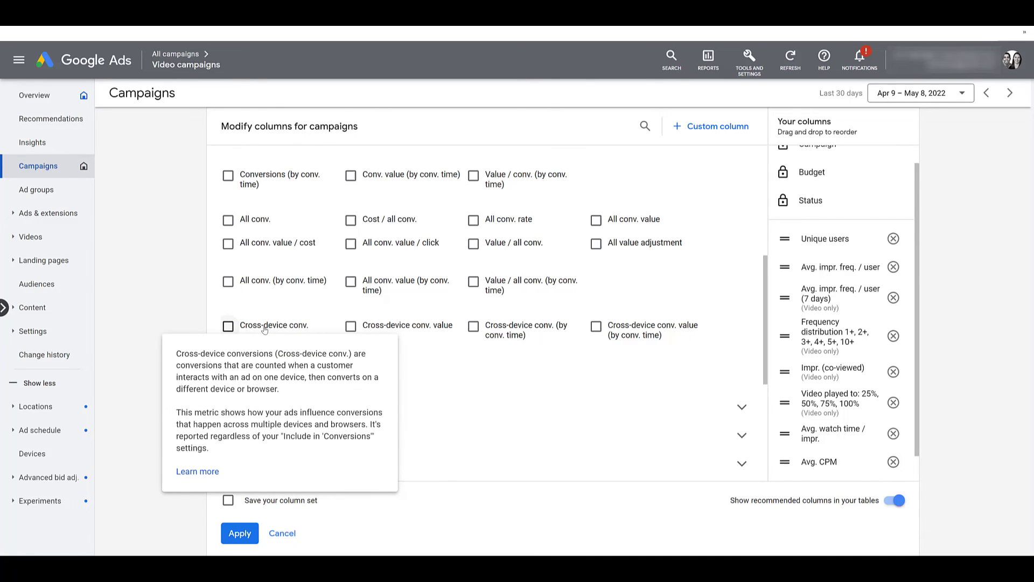
{"action": "left_click", "coordinate": [264, 327]}
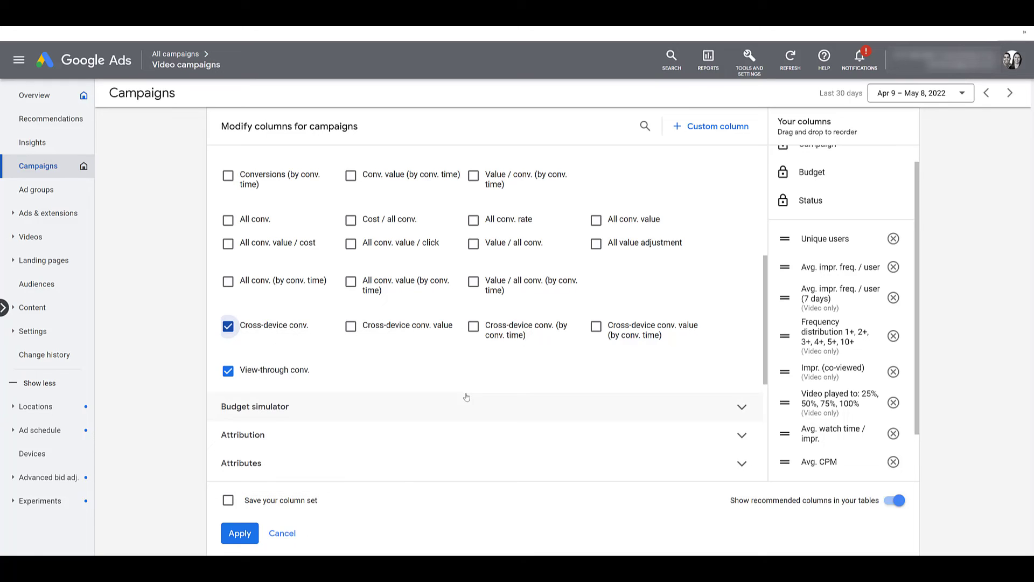
- On the Audiences page, show the Exclusions table with the ad-group-level YouTube users segment
{"action": "left_click", "coordinate": [45, 291]}
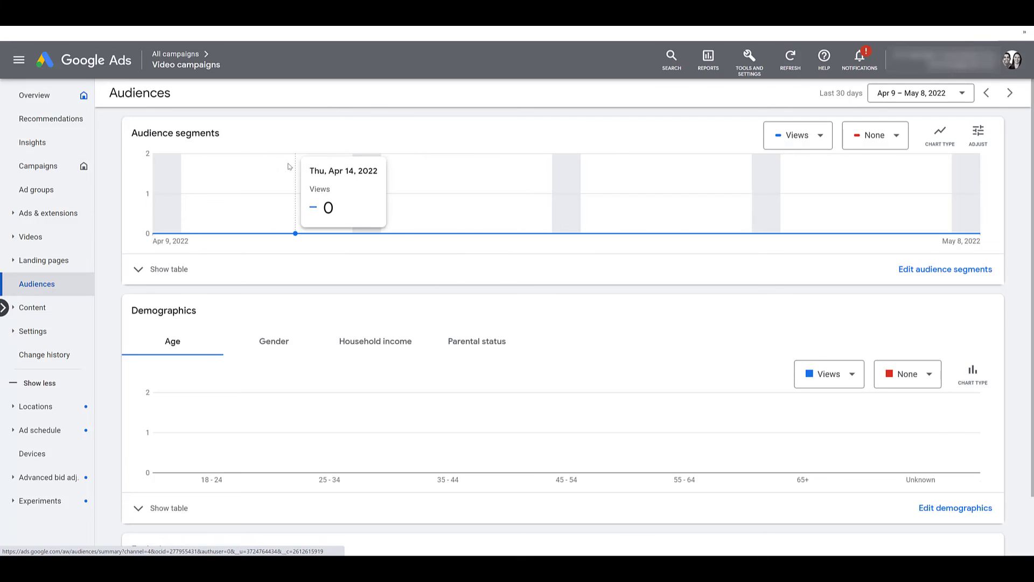
{"action": "scroll", "coordinate": [294, 226], "scroll_direction": "down", "scroll_amount": 2}
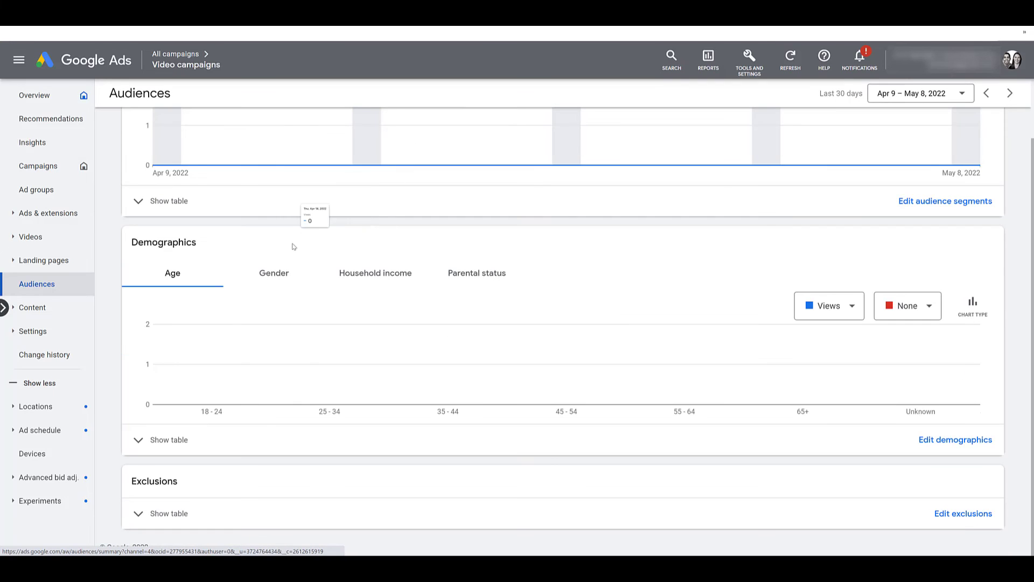
{"action": "left_click", "coordinate": [168, 513]}
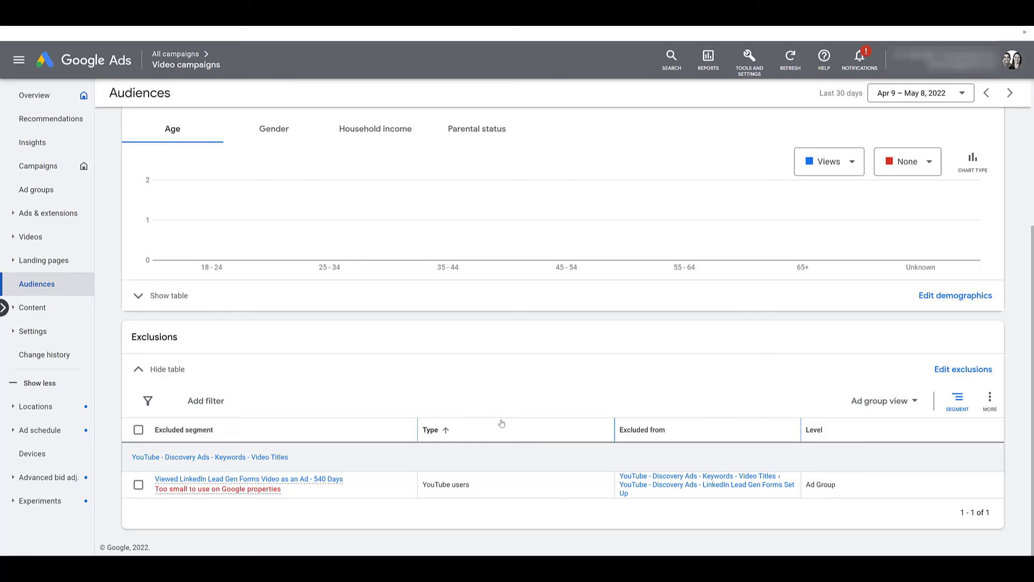
{"action": "scroll", "coordinate": [526, 406], "scroll_direction": "up", "scroll_amount": 4}
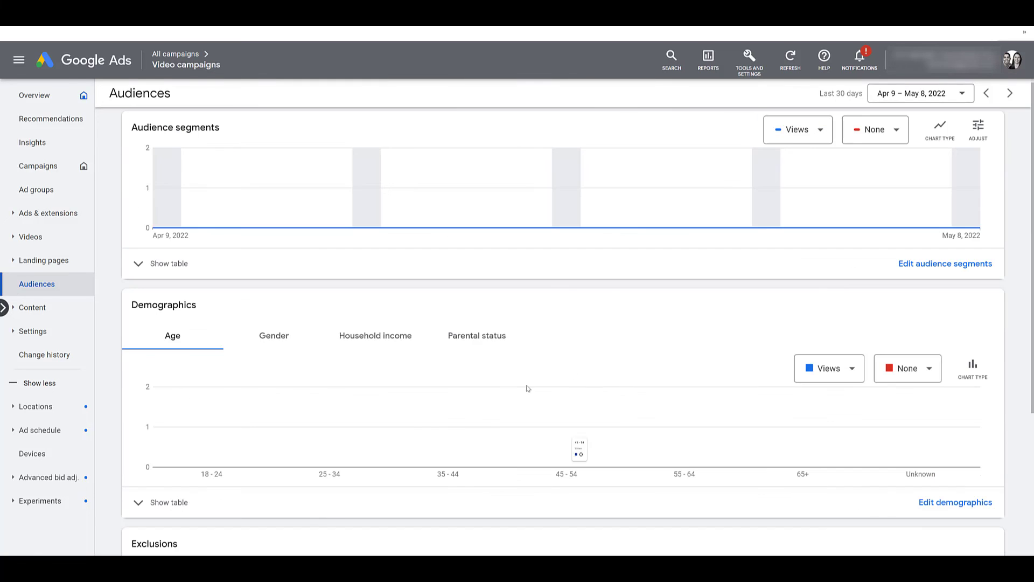